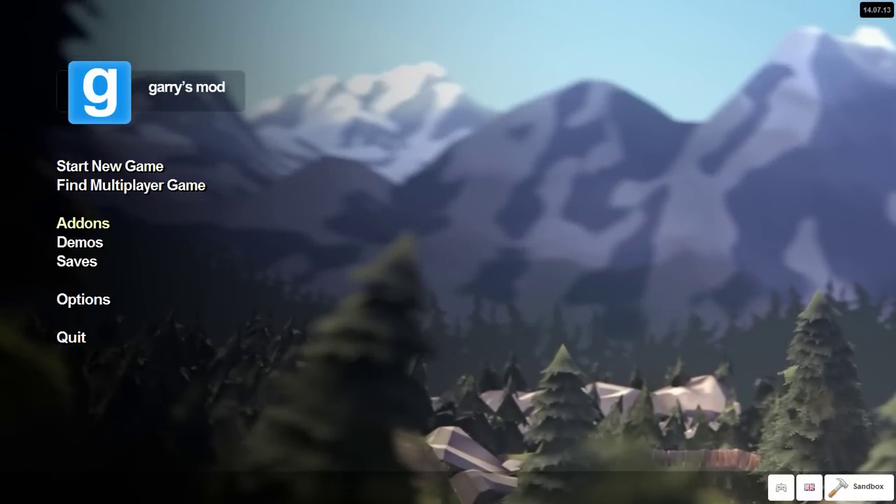
Review the subscribed addons, including the Aperture Science Handheld Portal Device addon, and return to the main menu
{"action": "left_click", "coordinate": [82, 223]}
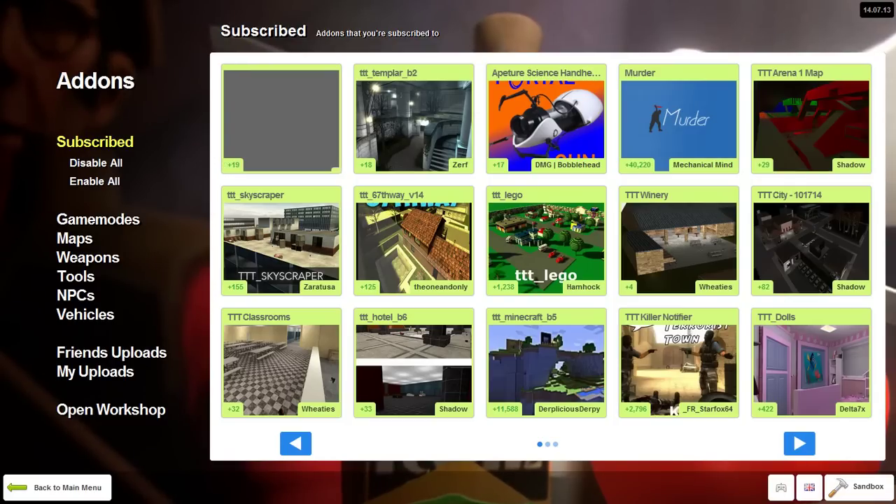
{"action": "mouse_move", "coordinate": [546, 119]}
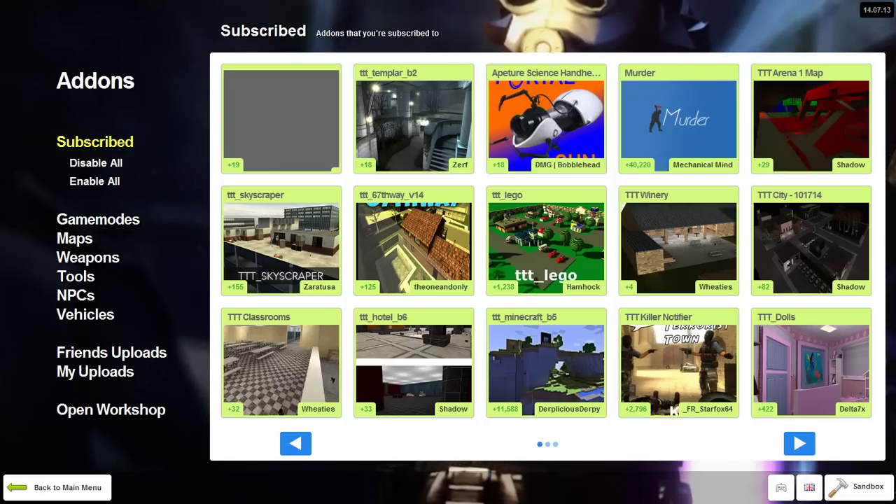
{"action": "left_click", "coordinate": [67, 487]}
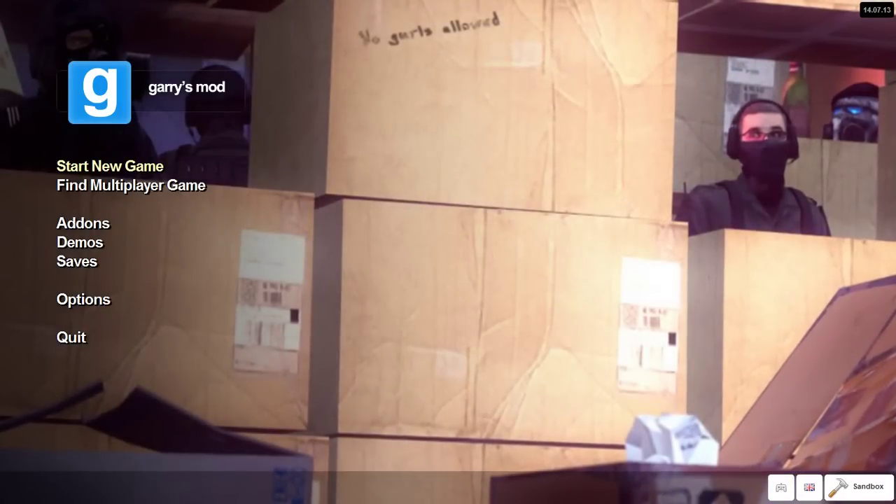
Start a new single-player Sandbox game on the gm_construct map
{"action": "left_click", "coordinate": [110, 166]}
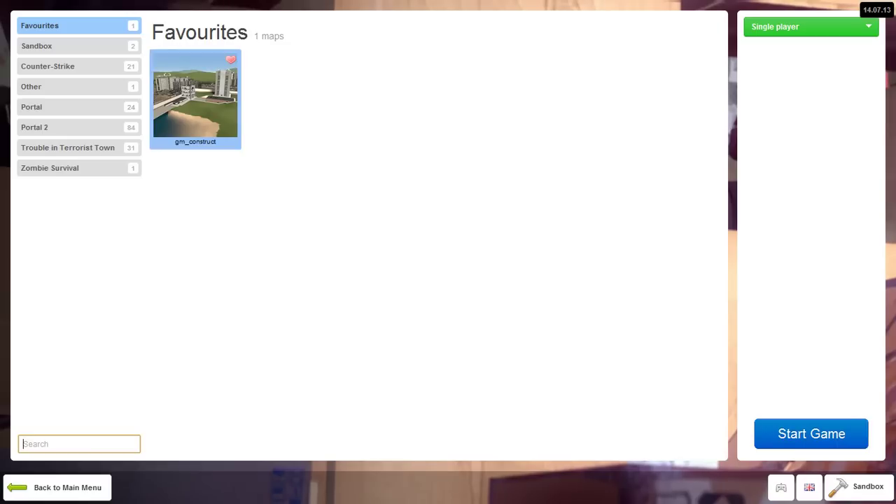
{"action": "left_click", "coordinate": [858, 487]}
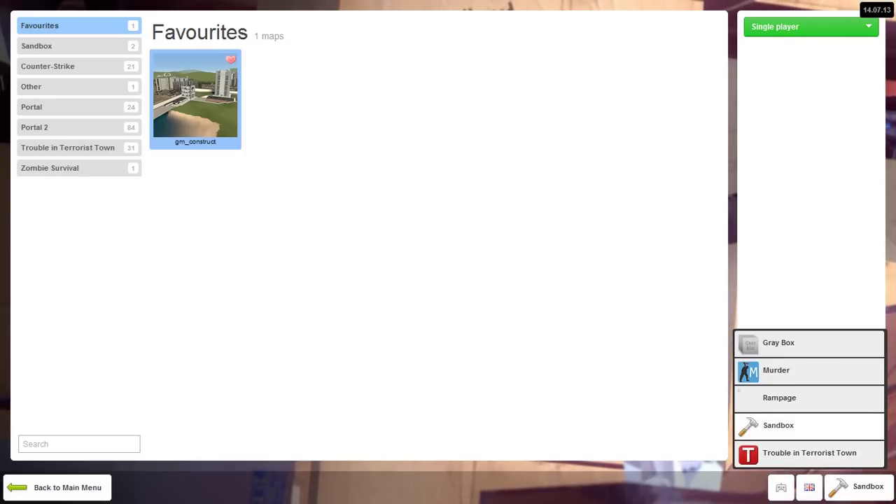
{"action": "left_click", "coordinate": [778, 425]}
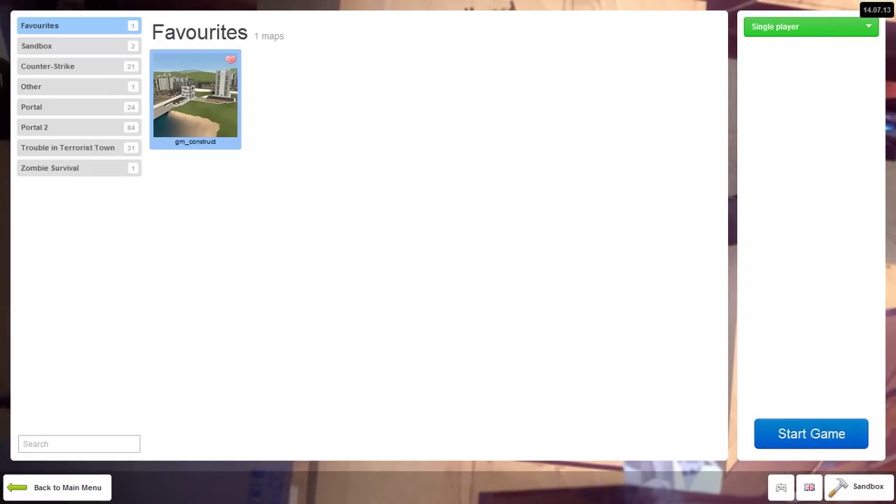
{"action": "left_click", "coordinate": [811, 26]}
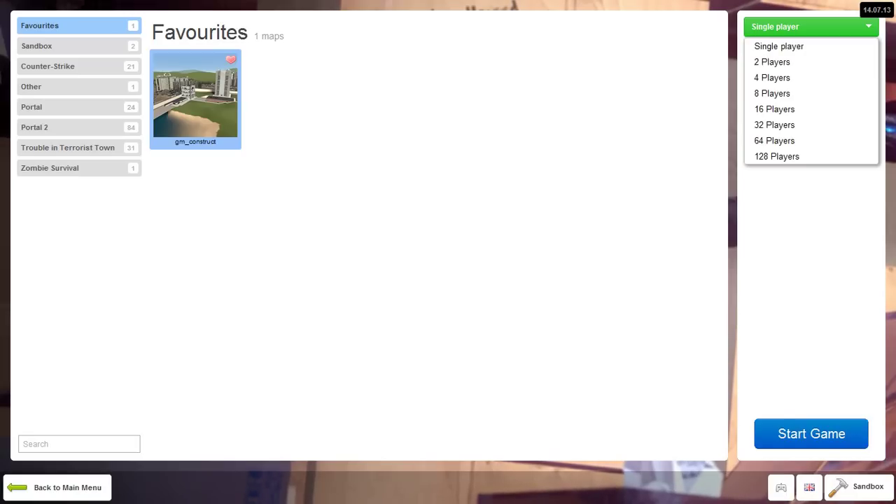
{"action": "left_click", "coordinate": [778, 44]}
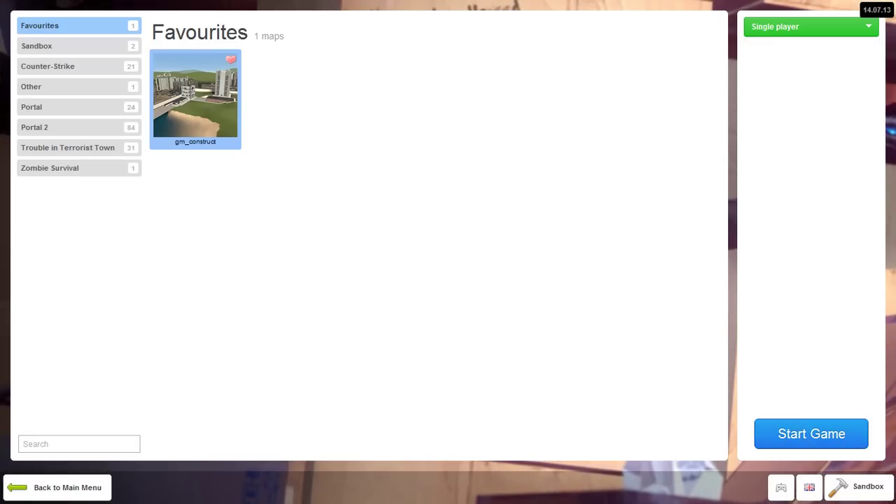
{"action": "key", "text": "Escape"}
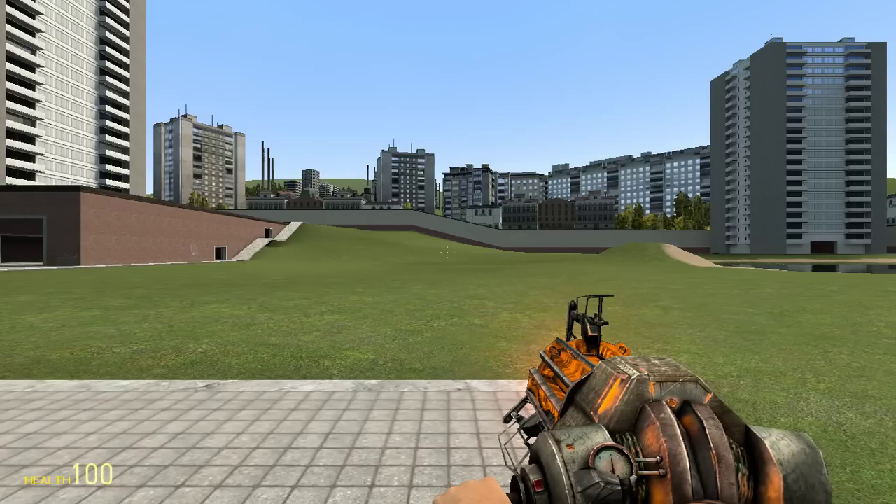
Equip the Portal Gun from the Aperture Science weapons category
{"action": "mouse_move", "coordinate": [448, 252]}
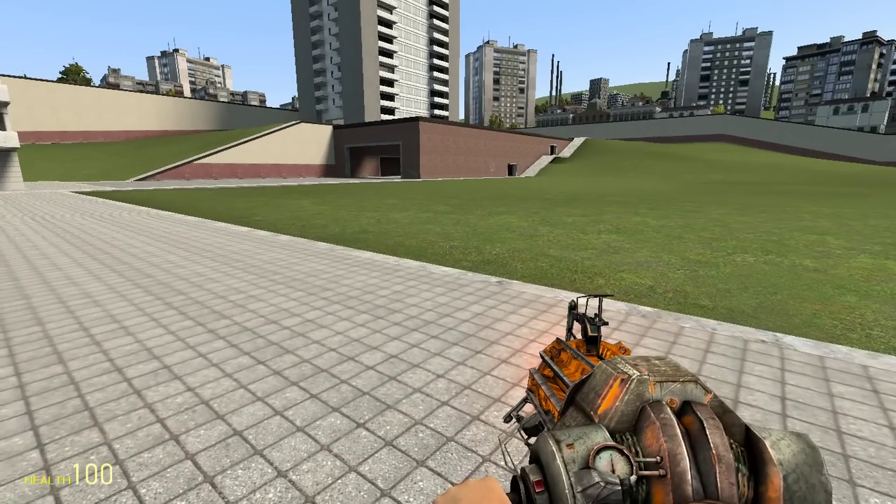
{"action": "key", "text": "q"}
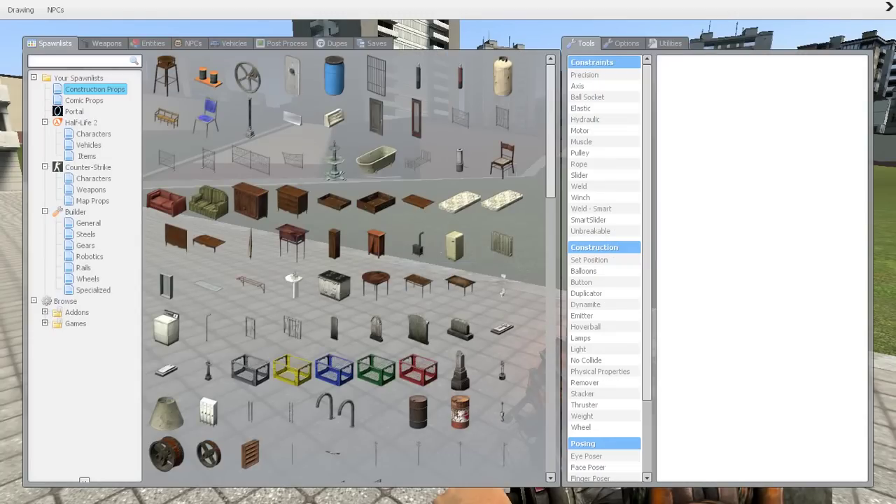
{"action": "left_click", "coordinate": [103, 43]}
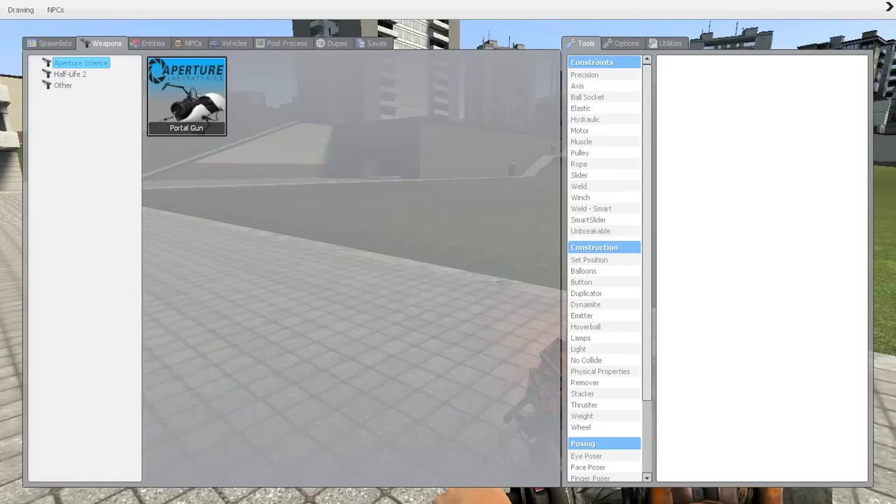
{"action": "left_click", "coordinate": [70, 74]}
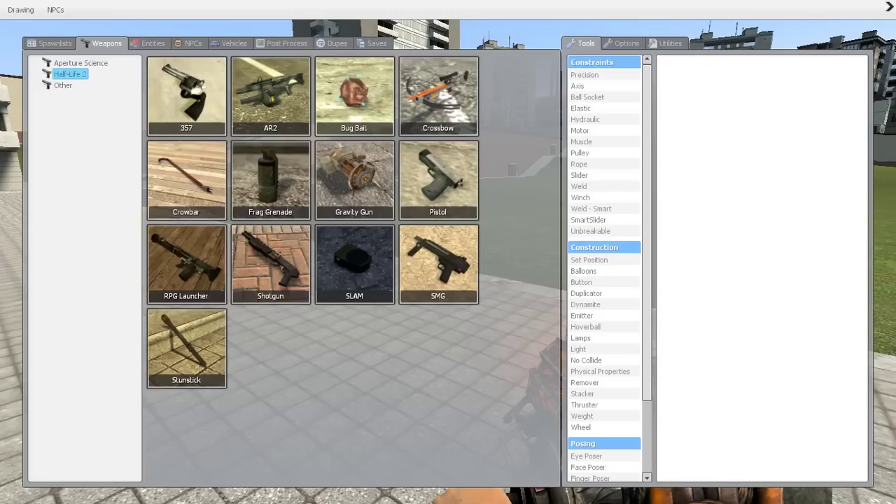
{"action": "left_click", "coordinate": [80, 63]}
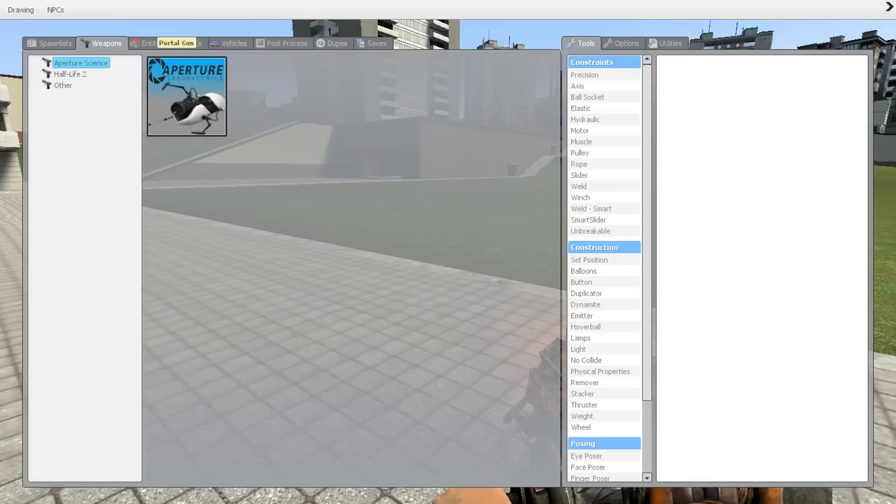
{"action": "left_click", "coordinate": [186, 96]}
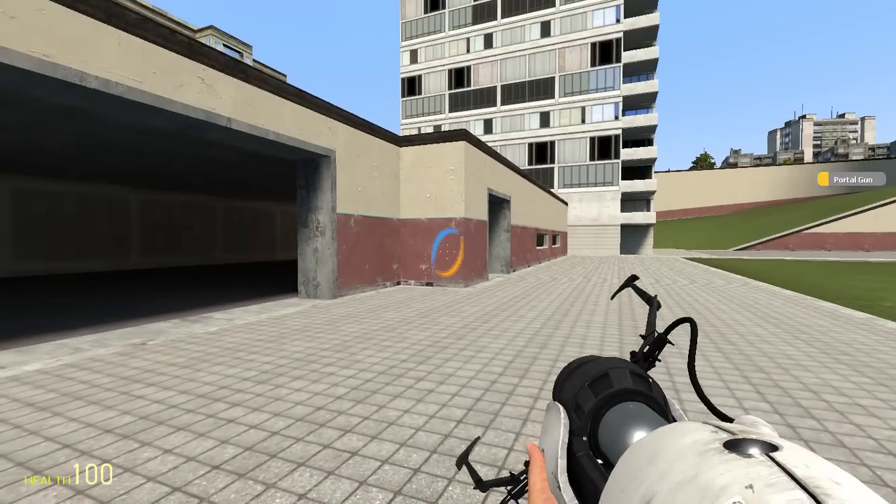
Fire test portals at the wall beside the garage opening and the area ahead, and clear them
{"action": "left_click", "coordinate": [448, 252]}
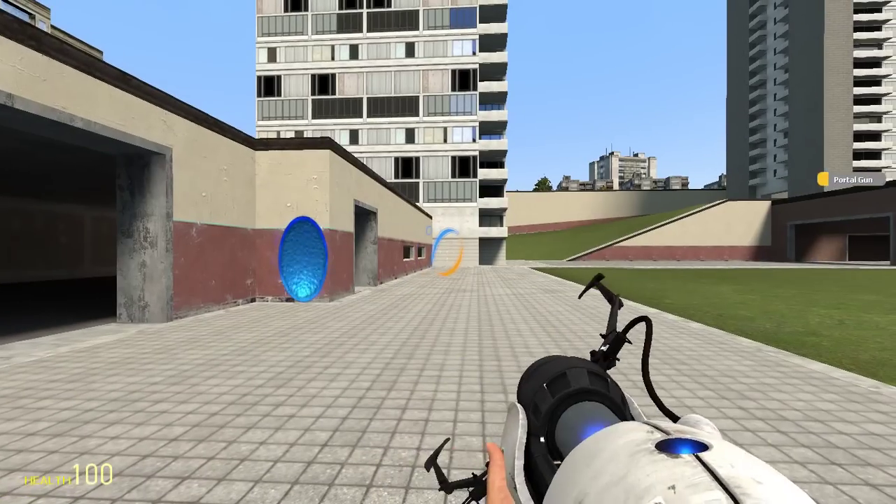
{"action": "right_click", "coordinate": [447, 252]}
{"action": "key", "text": "r"}
Walk along the paved area to the apartment tower and enter the plaster-walled room on its ground floor
{"action": "key", "text": "w"}
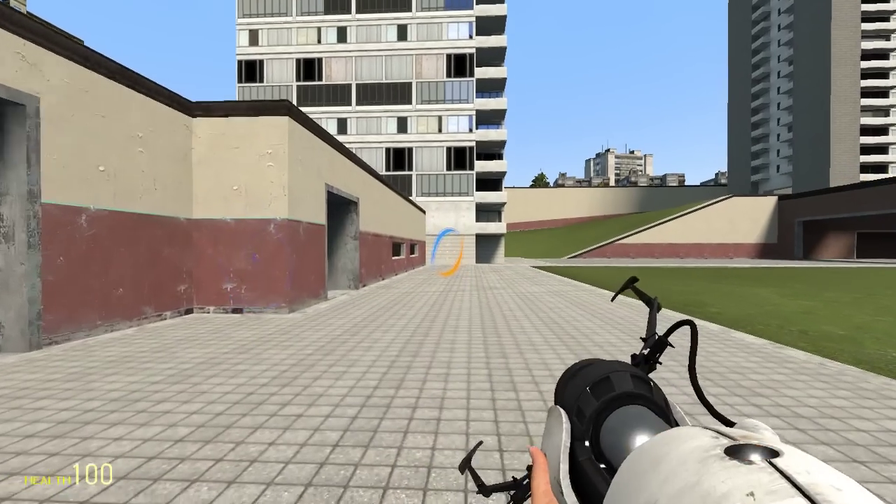
{"action": "key", "text": "w"}
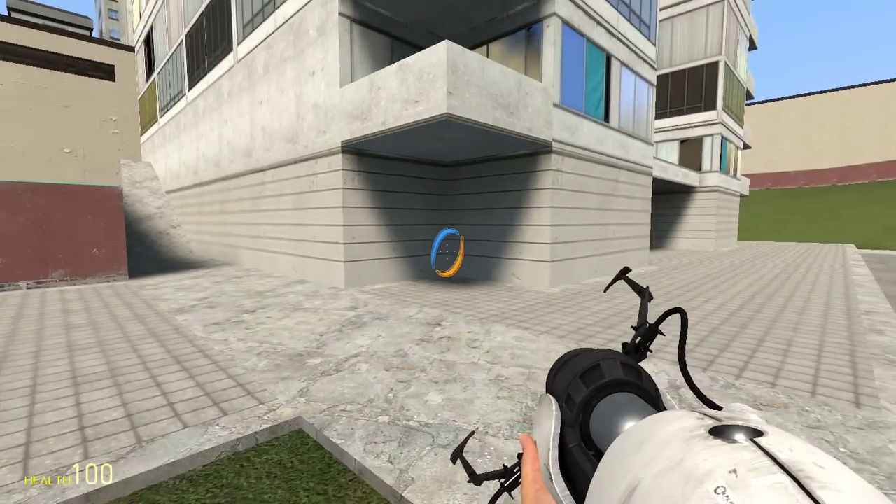
{"action": "key", "text": "w"}
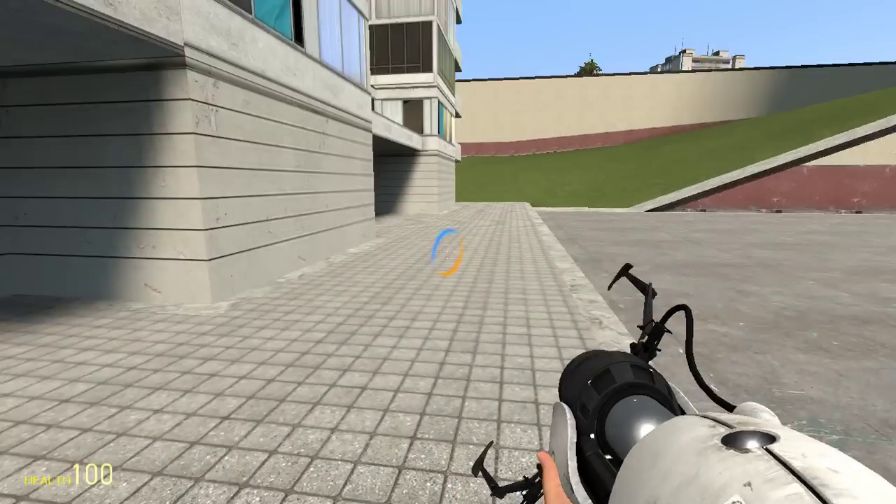
{"action": "key", "text": "w"}
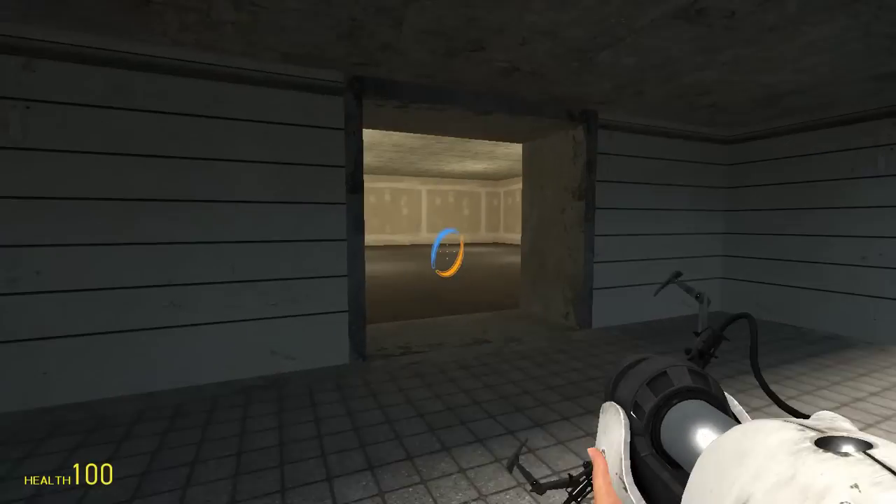
{"action": "key", "text": "w"}
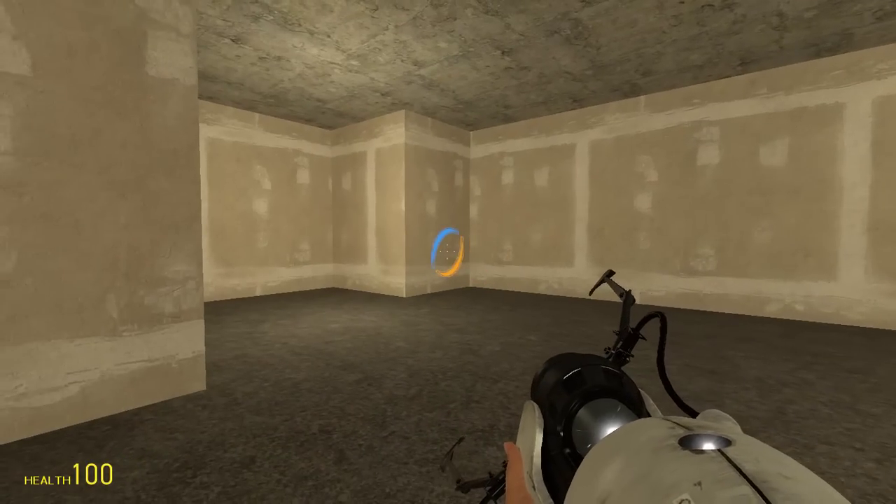
{"action": "key", "text": "w"}
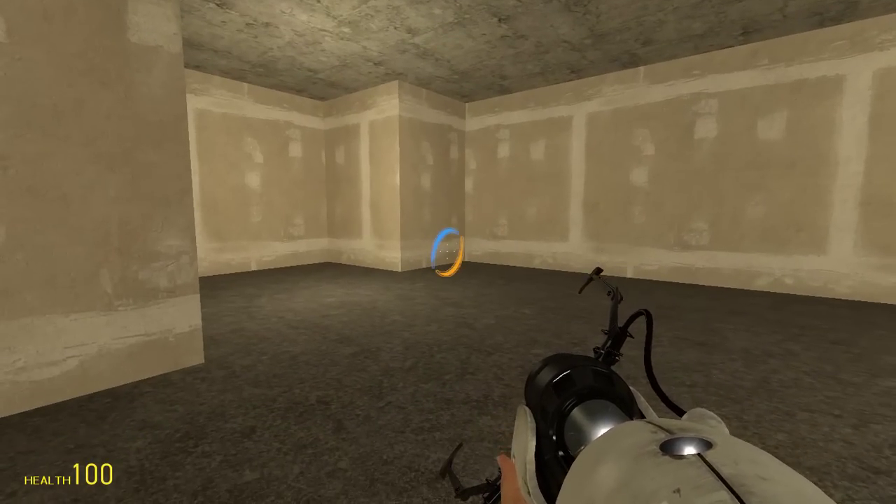
Accept the advanced keyboard options with Enable developer console checked, and resume the game
{"action": "key", "text": "Escape"}
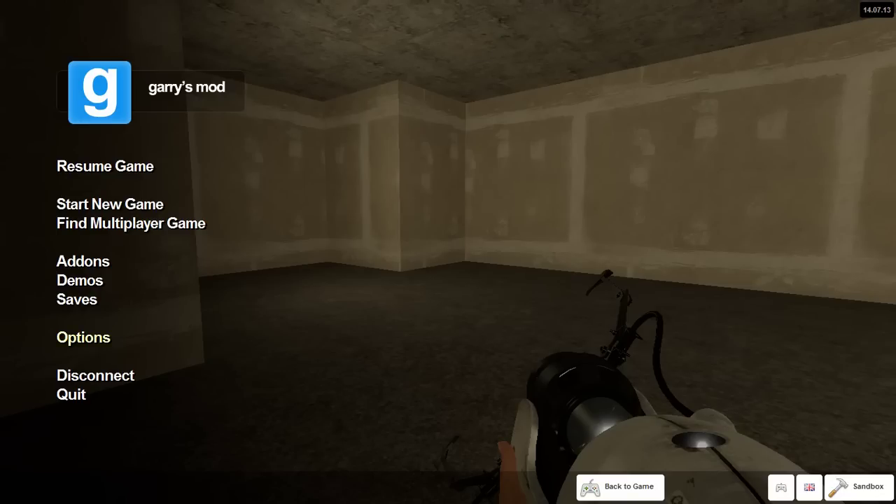
{"action": "left_click", "coordinate": [83, 338]}
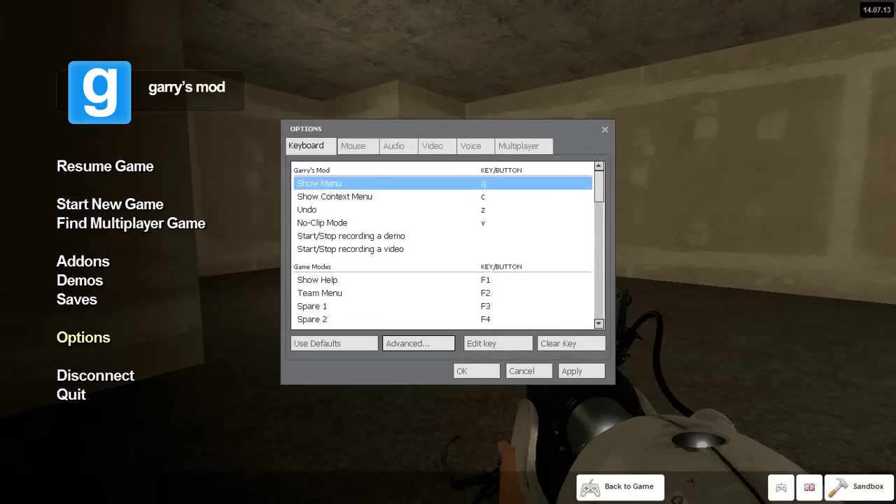
{"action": "left_click", "coordinate": [418, 343]}
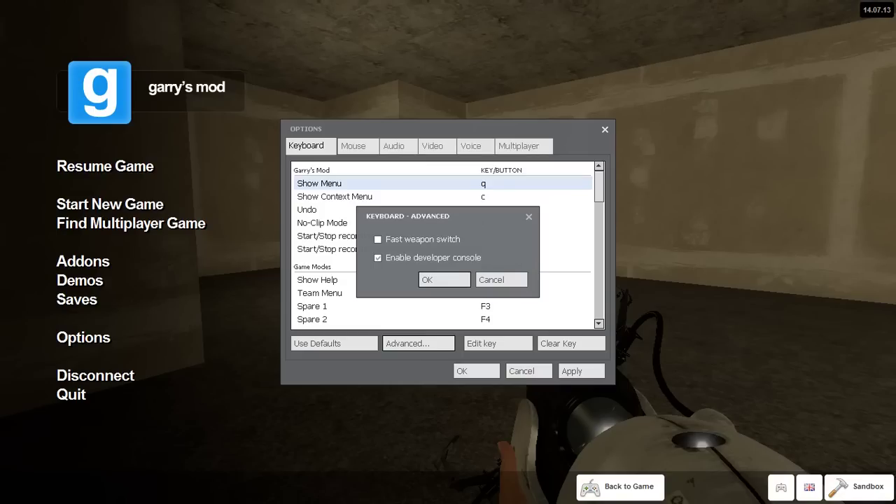
{"action": "left_click", "coordinate": [444, 279]}
{"action": "left_click", "coordinate": [475, 371]}
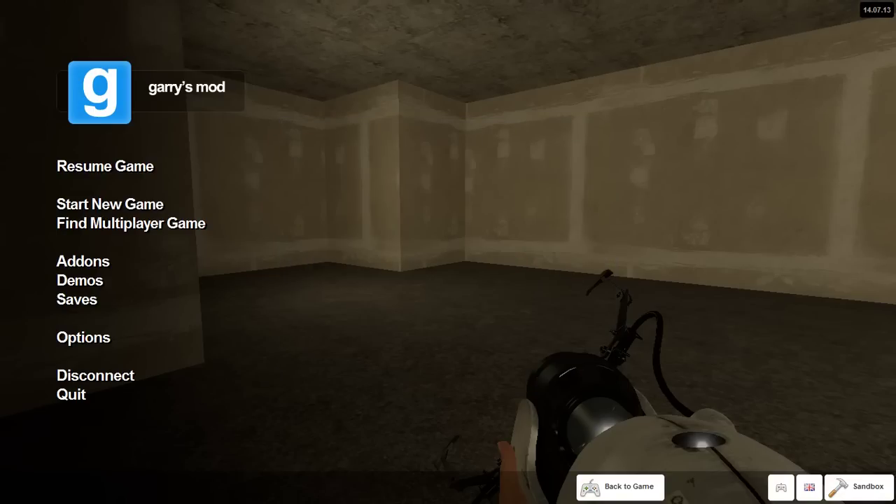
{"action": "key", "text": "Escape"}
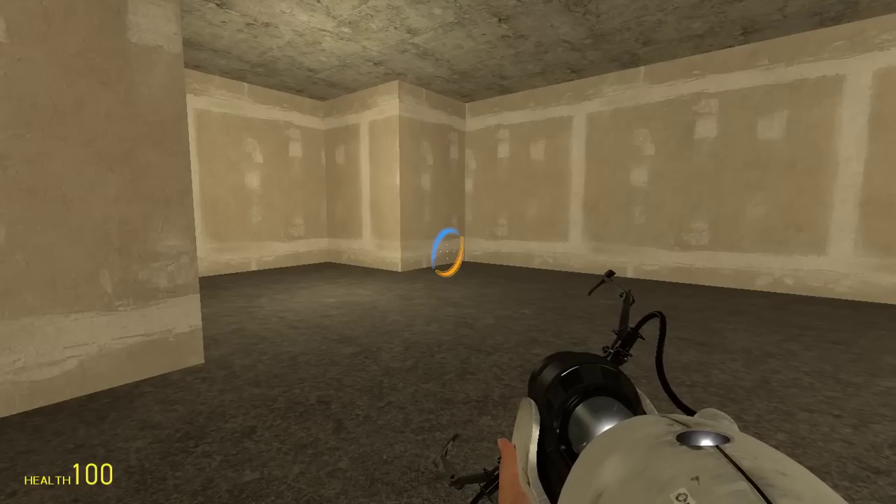
Run the command r_novis 1 in the developer console
{"action": "key", "text": "grave"}
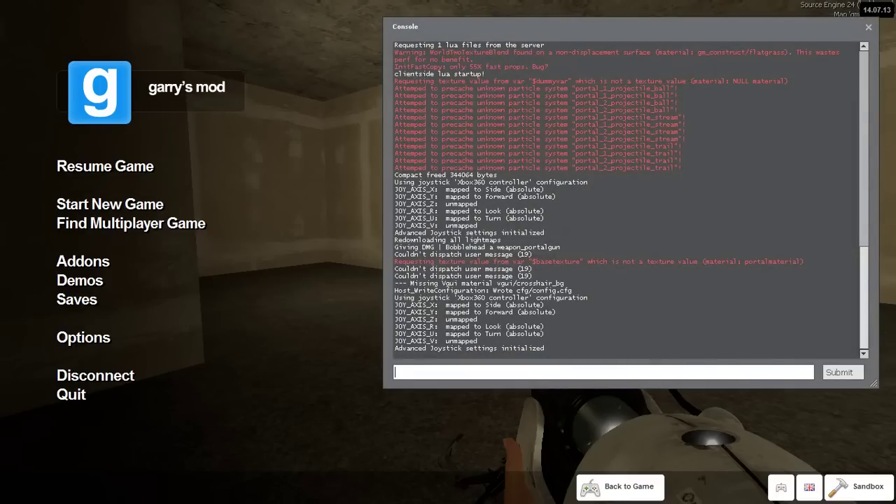
{"action": "type", "text": "r"}
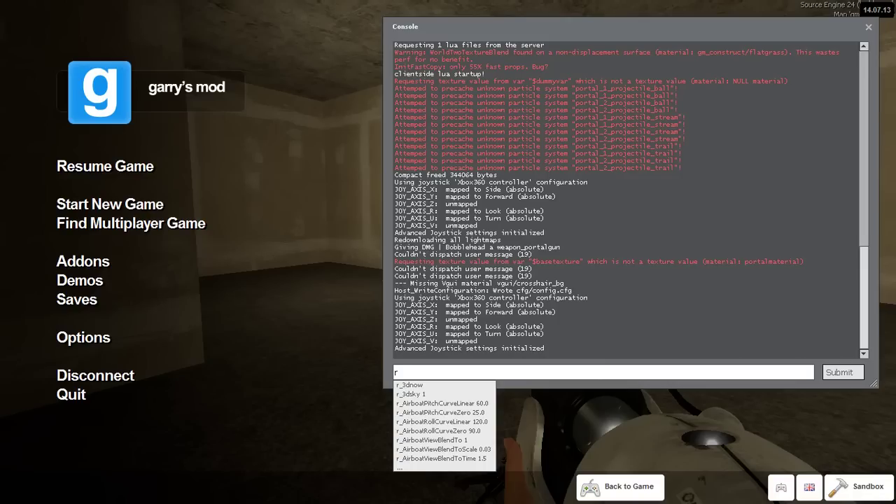
{"action": "type", "text": "_novis"}
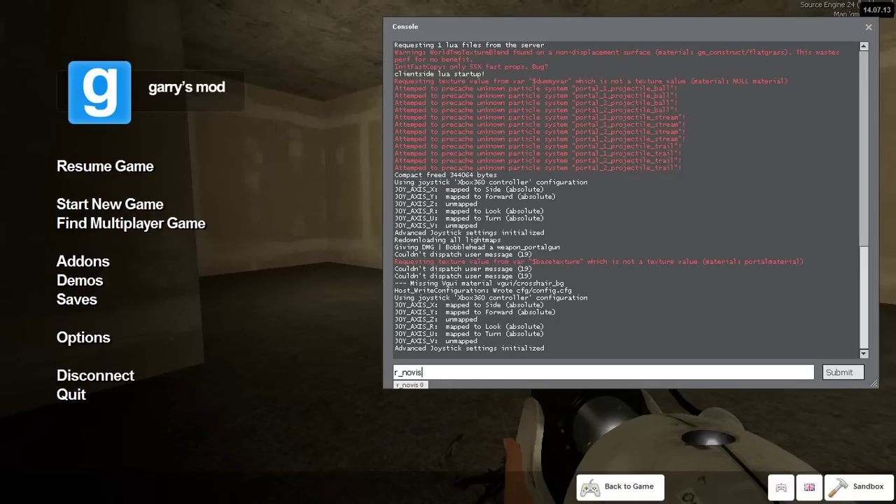
{"action": "type", "text": " 1"}
{"action": "key", "text": "Return"}
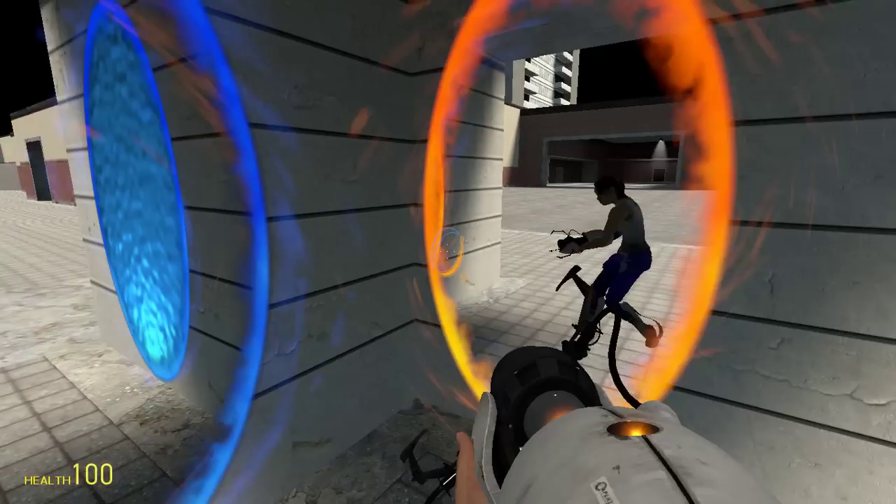
Move into position facing the recessed alcove under the tower's overhanging corner
{"action": "key", "text": "s"}
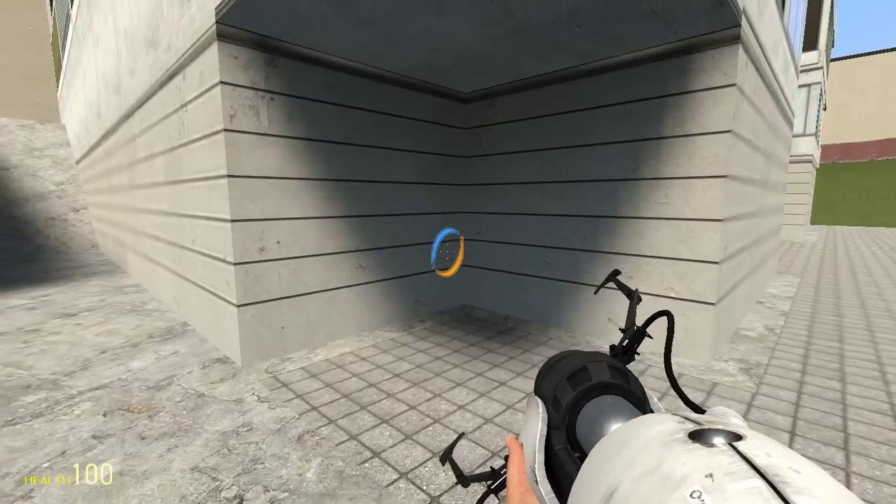
{"action": "key", "text": "d"}
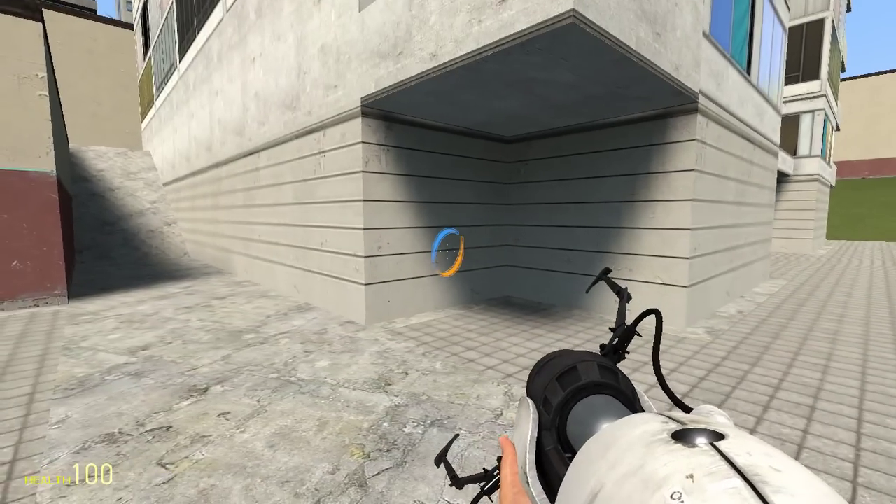
{"action": "key", "text": "a"}
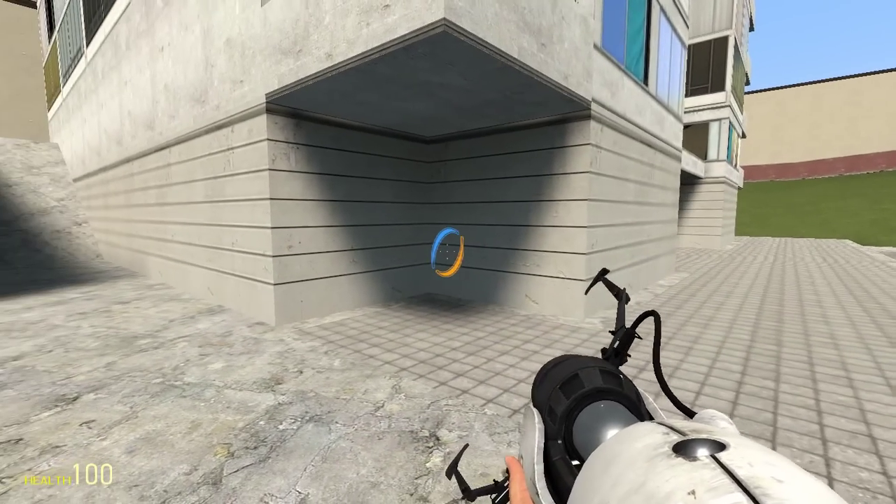
{"action": "key", "text": "w"}
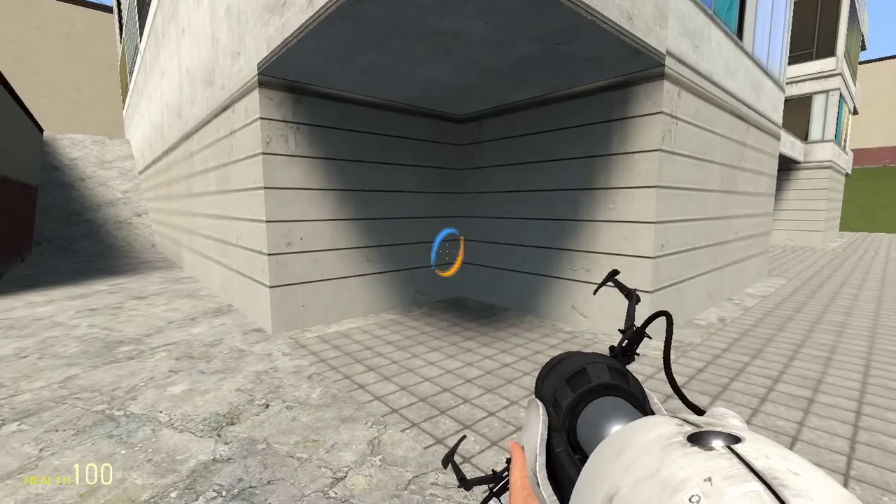
Bring up the developer console and look through the suggested console variables that begin with portal_
{"action": "key", "text": "d"}
{"action": "key", "text": "a"}
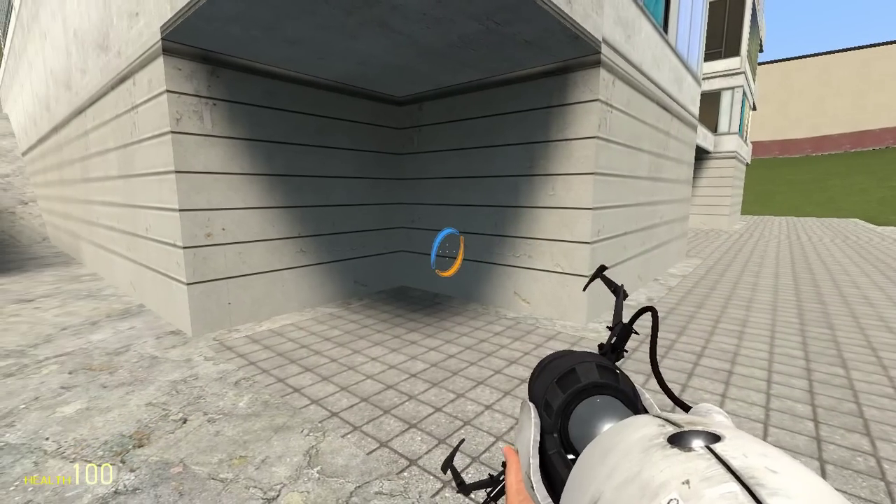
{"action": "key", "text": "grave"}
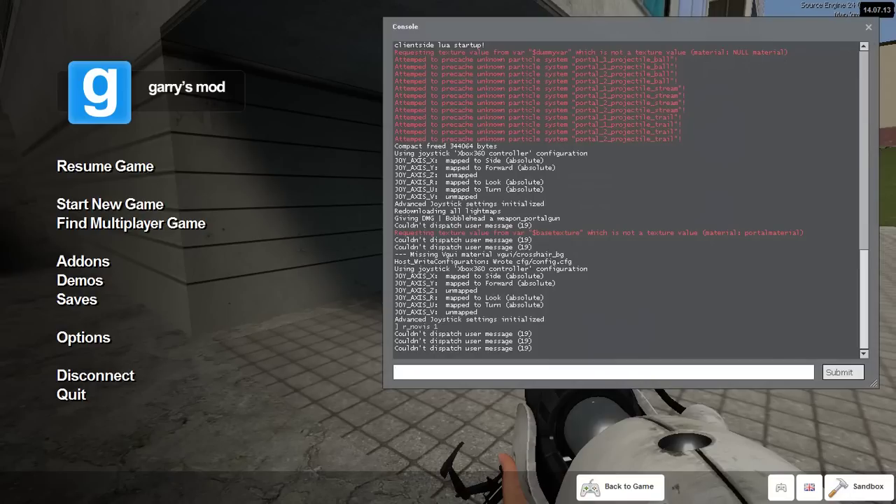
{"action": "type", "text": "portal_"}
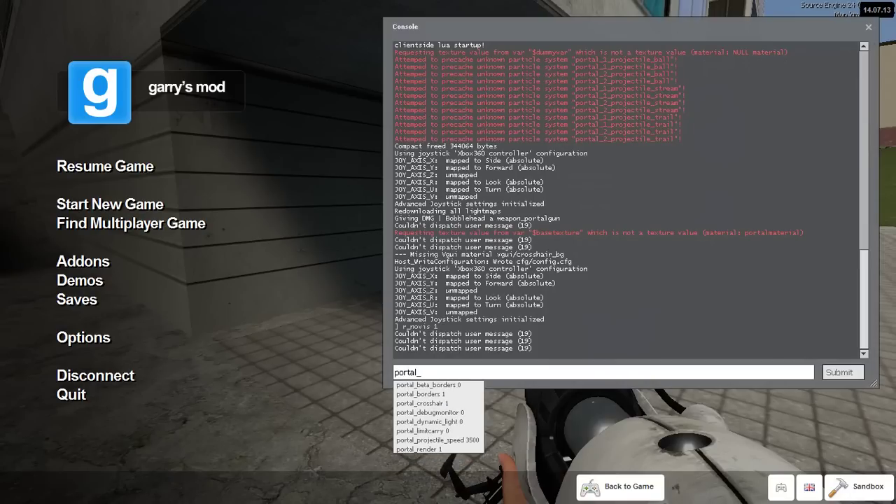
{"action": "key", "text": "Down"}
{"action": "key", "text": "Down"}
{"action": "key", "text": "Down"}
{"action": "key", "text": "Down"}
{"action": "key", "text": "Down"}
{"action": "key", "text": "Down"}
{"action": "key", "text": "Down"}
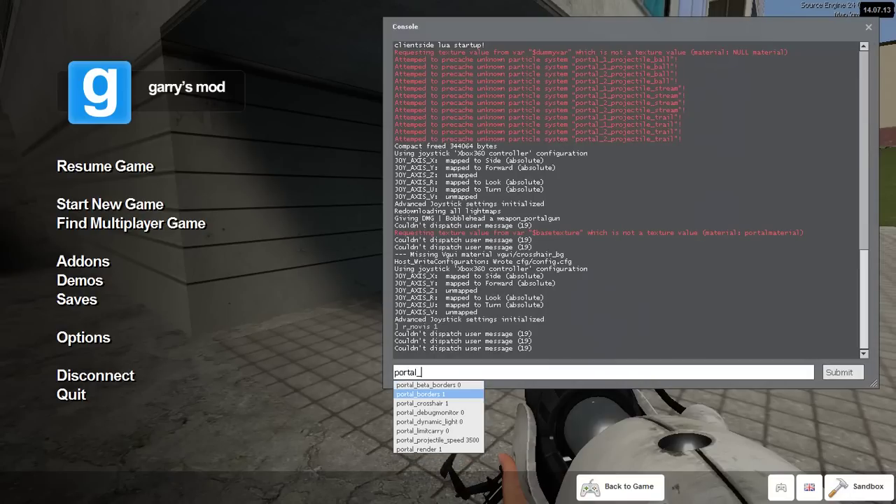
{"action": "key", "text": "Down"}
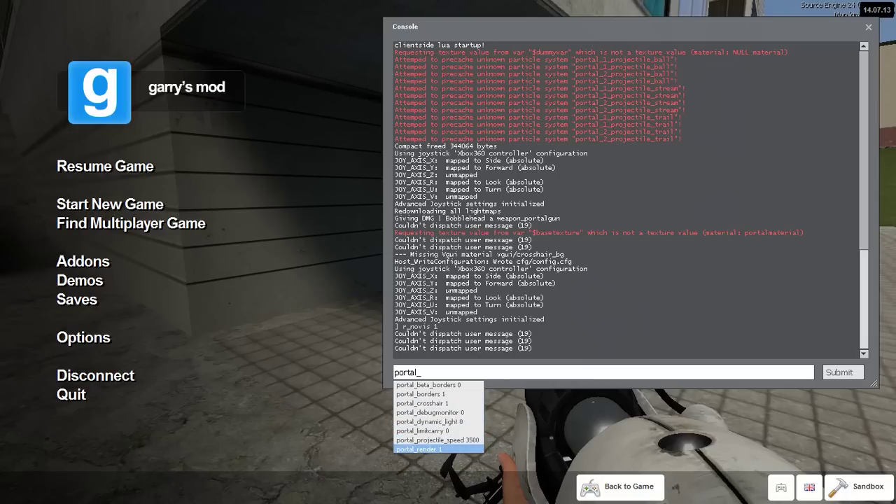
{"action": "key", "text": "Up"}
{"action": "key", "text": "Up"}
{"action": "key", "text": "Up"}
{"action": "key", "text": "Up"}
{"action": "key", "text": "Up"}
{"action": "key", "text": "Up"}
{"action": "key", "text": "Up"}
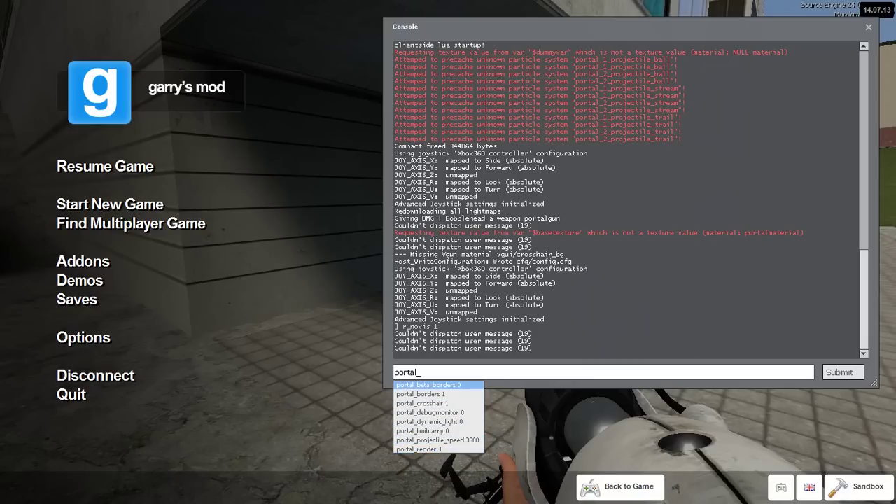
{"action": "key", "text": "Down"}
{"action": "key", "text": "Up"}
{"action": "key", "text": "Down"}
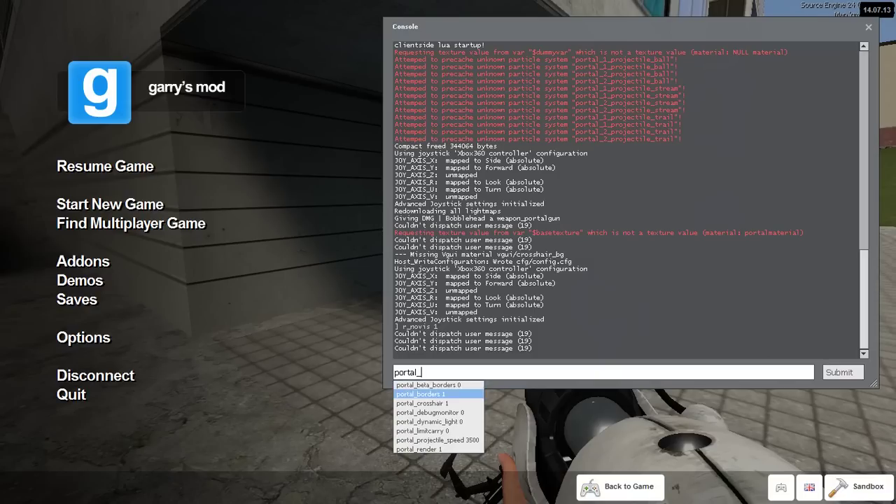
Query the portal_borders variable in the console by running it without a value
{"action": "key", "text": "Return"}
{"action": "key", "text": "BackSpace"}
{"action": "key", "text": "BackSpace"}
{"action": "key", "text": "BackSpace"}
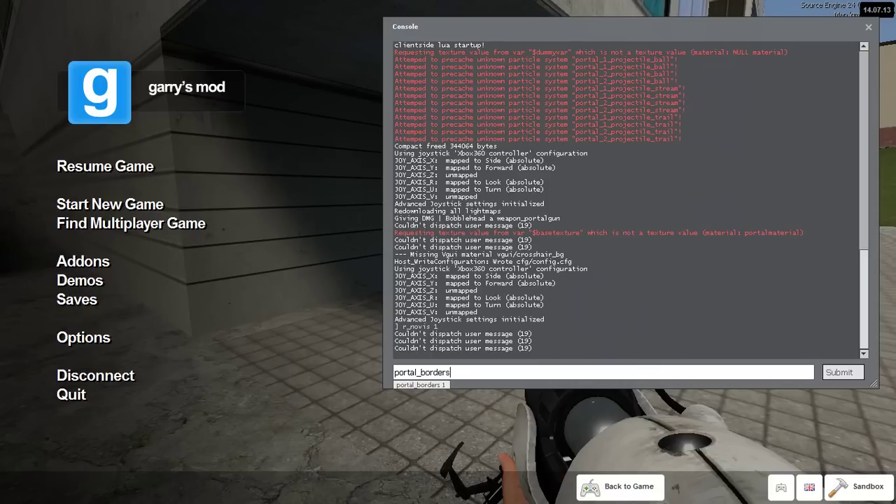
{"action": "key", "text": "Return"}
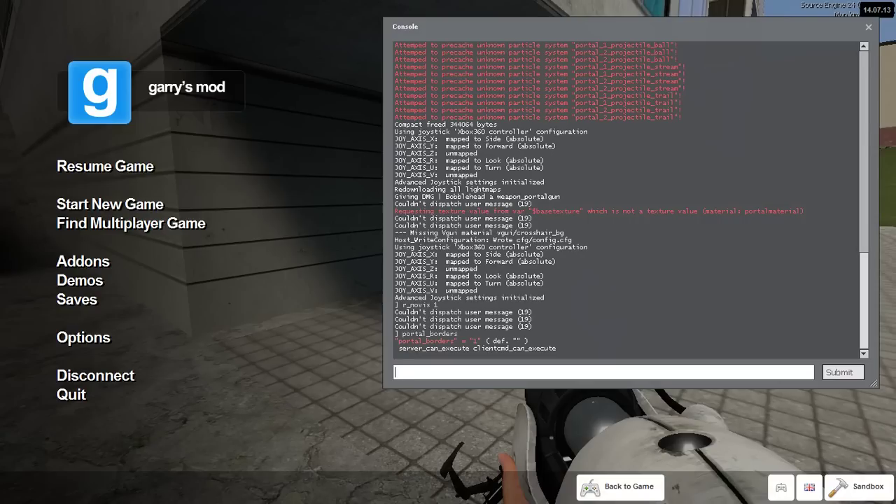
Query the portal_crosshair variable in the console by running it without a value
{"action": "type", "text": "portal_"}
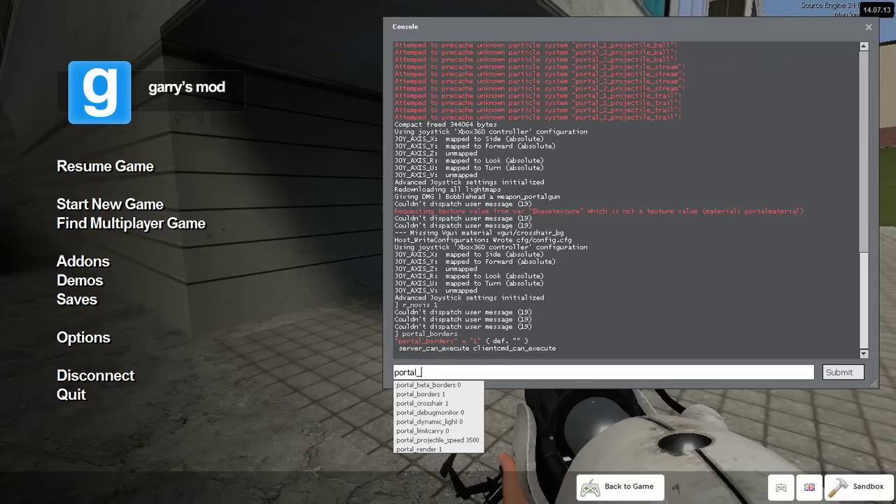
{"action": "type", "text": "colo"}
{"action": "key", "text": "BackSpace"}
{"action": "key", "text": "BackSpace"}
{"action": "key", "text": "BackSpace"}
{"action": "key", "text": "BackSpace"}
{"action": "type", "text": "crosshair"}
{"action": "key", "text": "Return"}
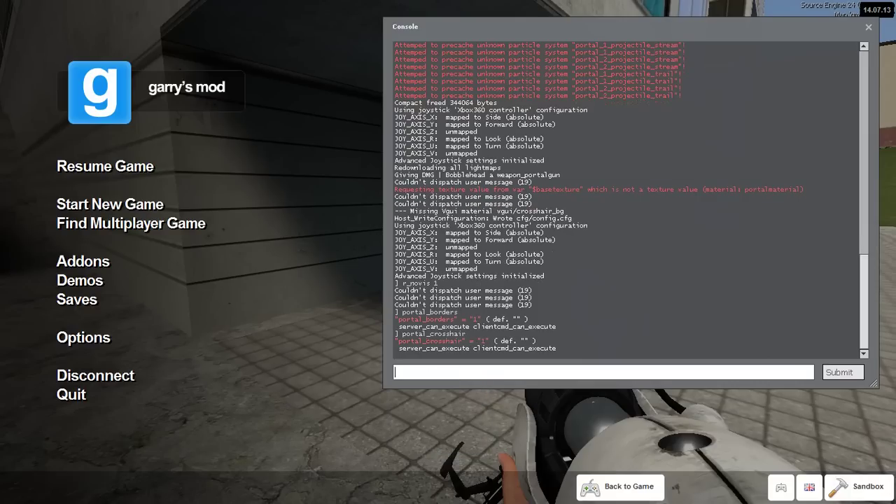
Query the portal_projectile_speed variable without a value and highlight its description in the console output
{"action": "key", "text": "Up"}
{"action": "key", "text": "BackSpace"}
{"action": "key", "text": "BackSpace"}
{"action": "key", "text": "BackSpace"}
{"action": "key", "text": "BackSpace"}
{"action": "key", "text": "BackSpace"}
{"action": "key", "text": "BackSpace"}
{"action": "key", "text": "BackSpace"}
{"action": "key", "text": "BackSpace"}
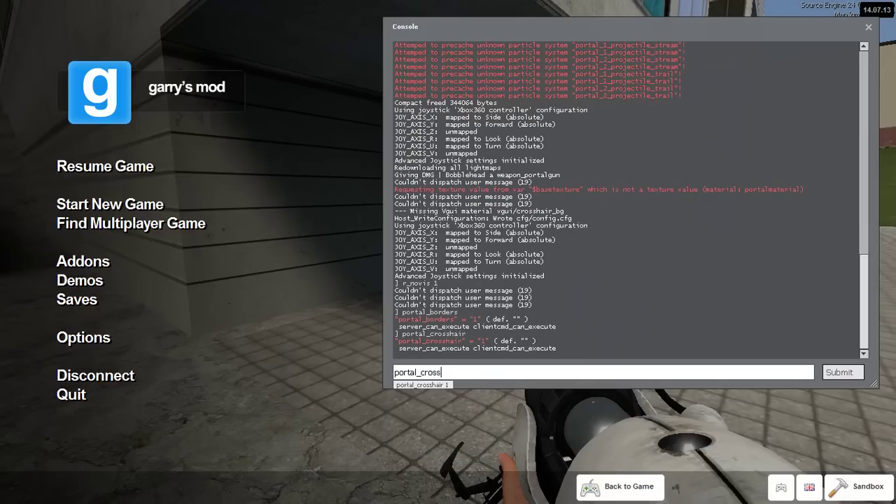
{"action": "key", "text": "BackSpace"}
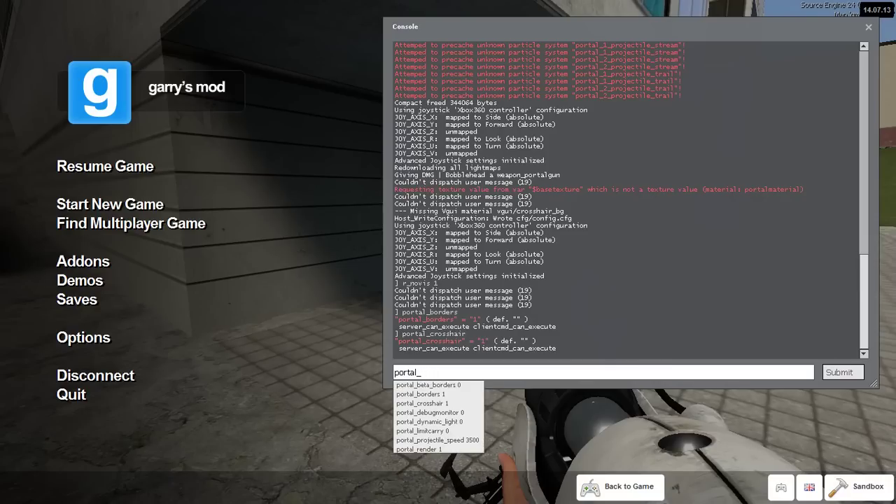
{"action": "type", "text": "projecti"}
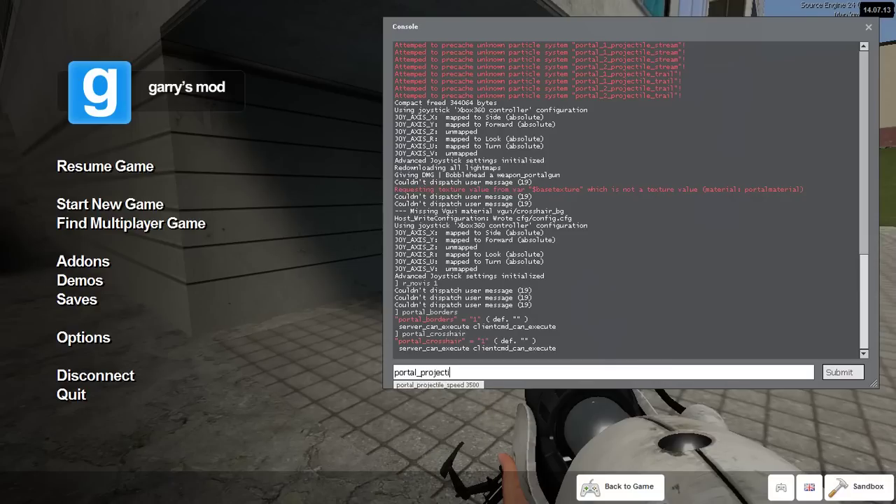
{"action": "type", "text": "le_speed"}
{"action": "key", "text": "Return"}
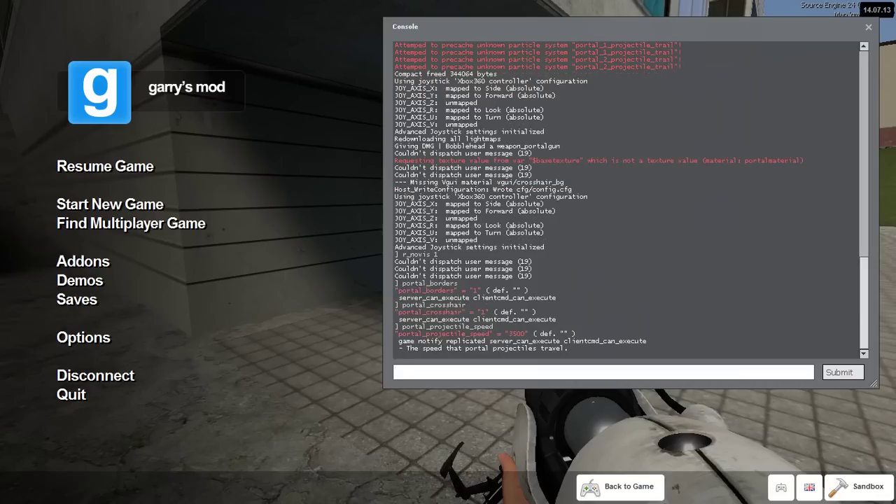
{"action": "left_click_drag", "start_coordinate": [407, 348], "coordinate": [567, 348]}
{"action": "key", "text": "Escape"}
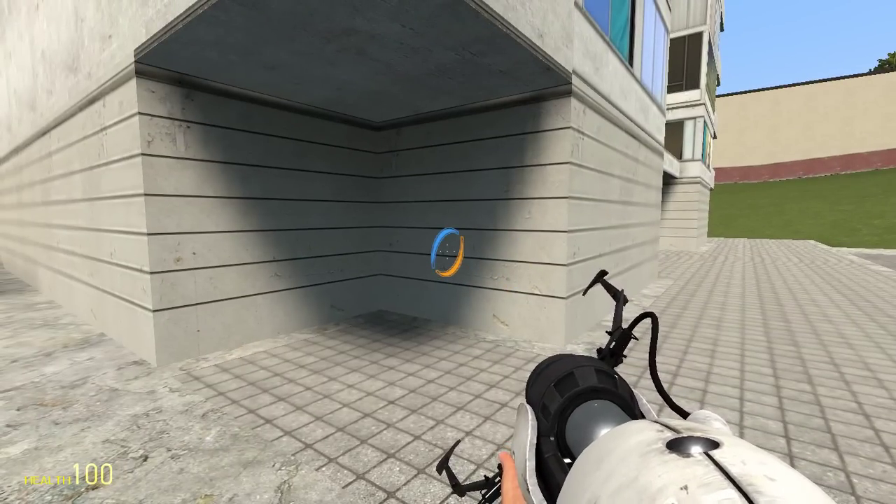
{"action": "key", "text": "grave"}
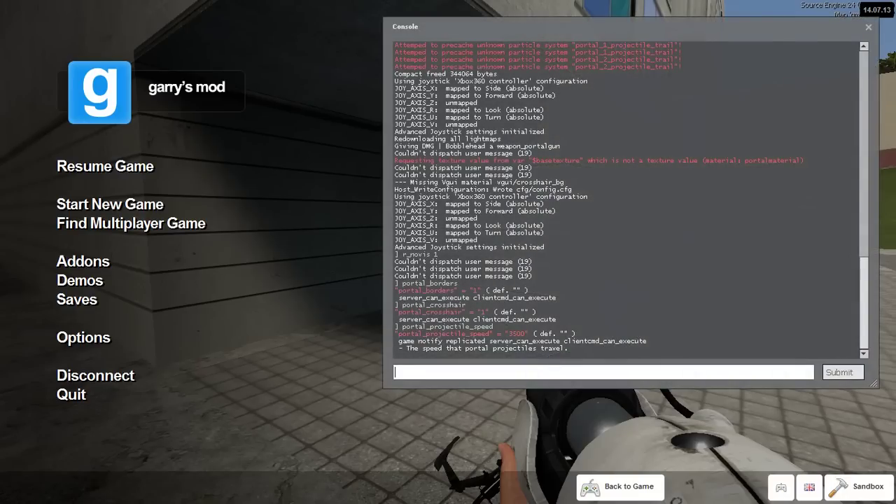
{"action": "type", "text": "r_novis"}
{"action": "key", "text": "BackSpace"}
{"action": "key", "text": "BackSpace"}
{"action": "key", "text": "BackSpace"}
{"action": "key", "text": "BackSpace"}
{"action": "key", "text": "BackSpace"}
{"action": "key", "text": "BackSpace"}
{"action": "key", "text": "BackSpace"}
Enable cheats on the server with the console command sv_cheats 1
{"action": "type", "text": "sv_"}
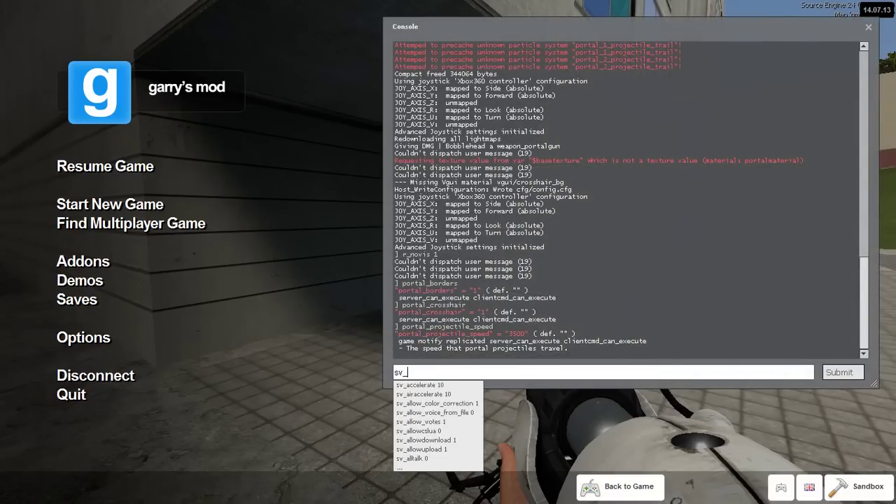
{"action": "type", "text": "cheat 1"}
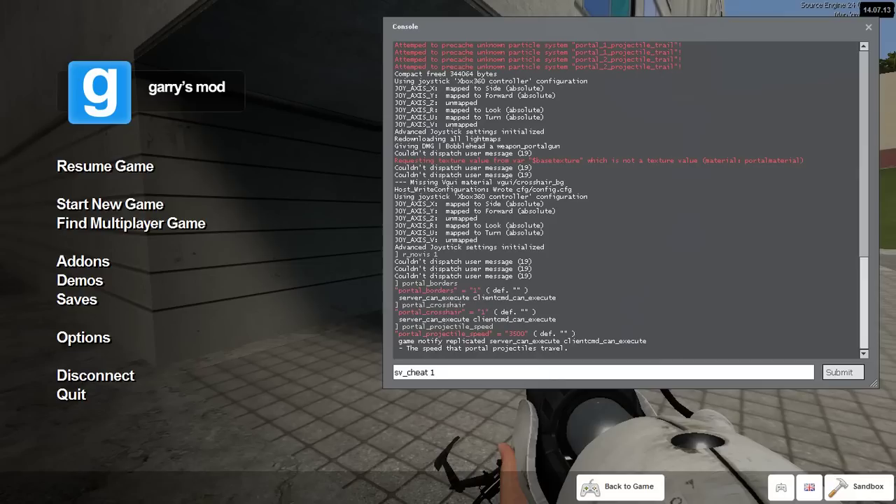
{"action": "key", "text": "Return"}
{"action": "type", "text": "s"}
{"action": "key", "text": "BackSpace"}
{"action": "key", "text": "Up"}
{"action": "key", "text": "BackSpace"}
{"action": "key", "text": "BackSpace"}
{"action": "type", "text": "s 1"}
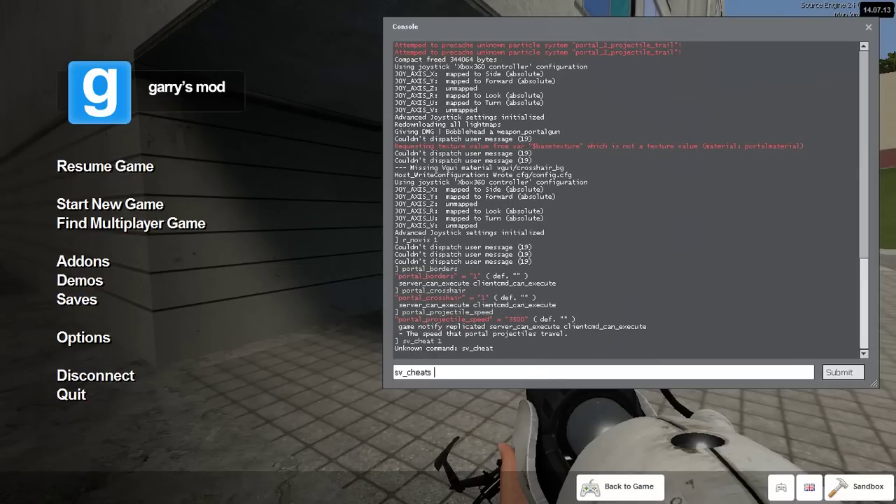
{"action": "key", "text": "Return"}
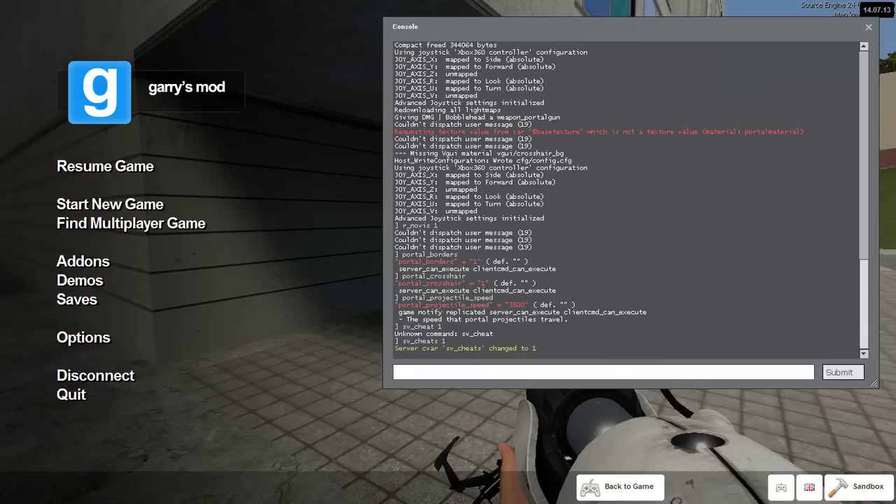
Run the command r_novis 1 again in the developer console and return to the game
{"action": "type", "text": "r_"}
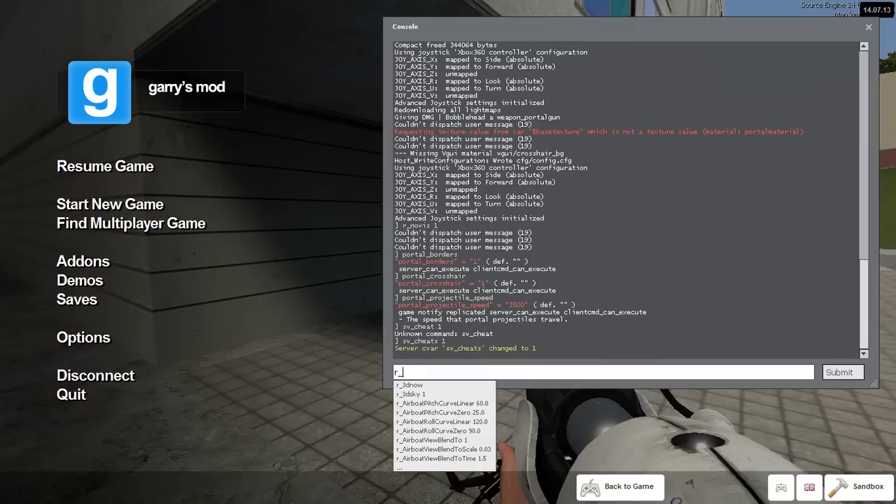
{"action": "type", "text": "novis"}
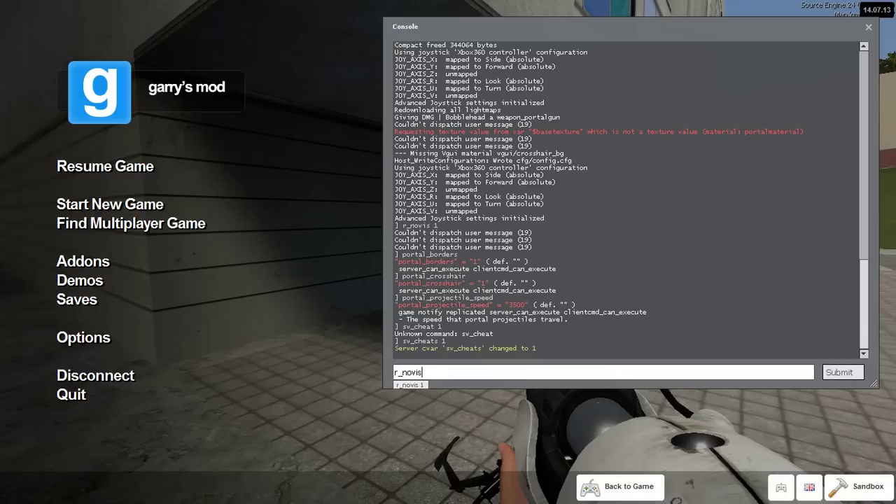
{"action": "type", "text": " 1"}
{"action": "key", "text": "Return"}
{"action": "key", "text": "Escape"}
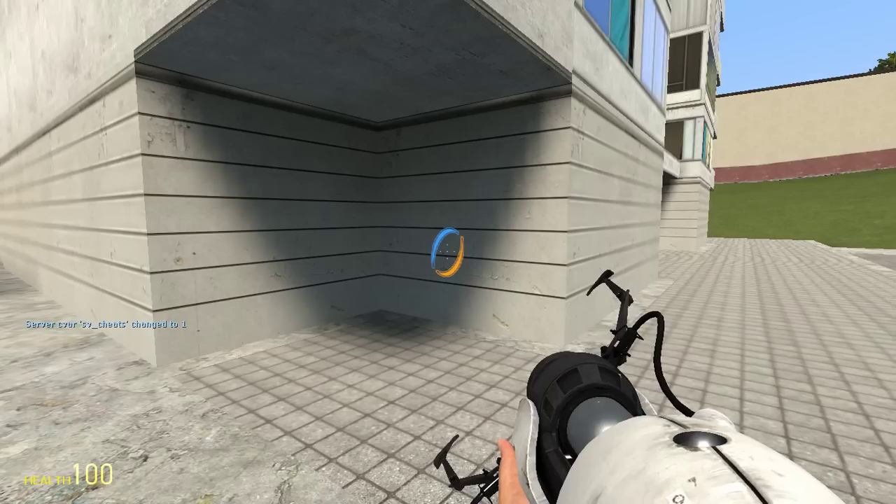